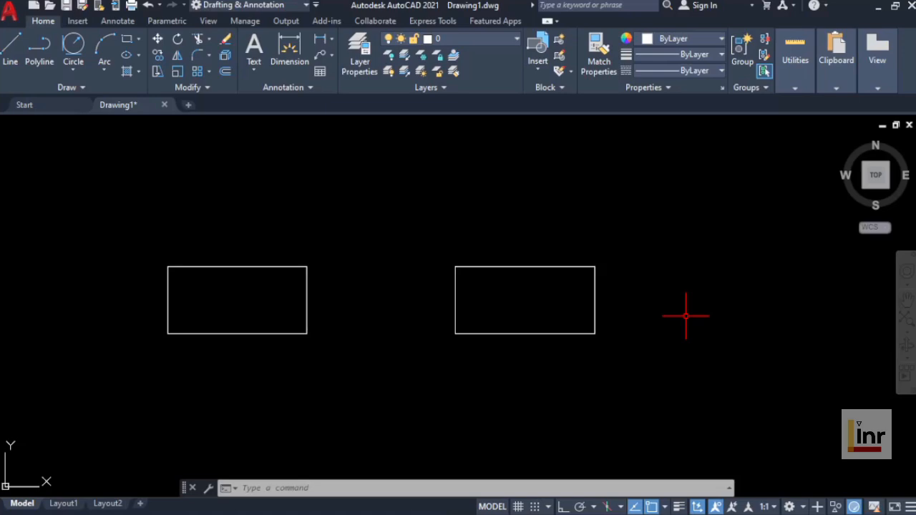
Draw a circle of radius 12 centred above the upper right corner of the right-hand rectangle.
text(c)
key(Return)
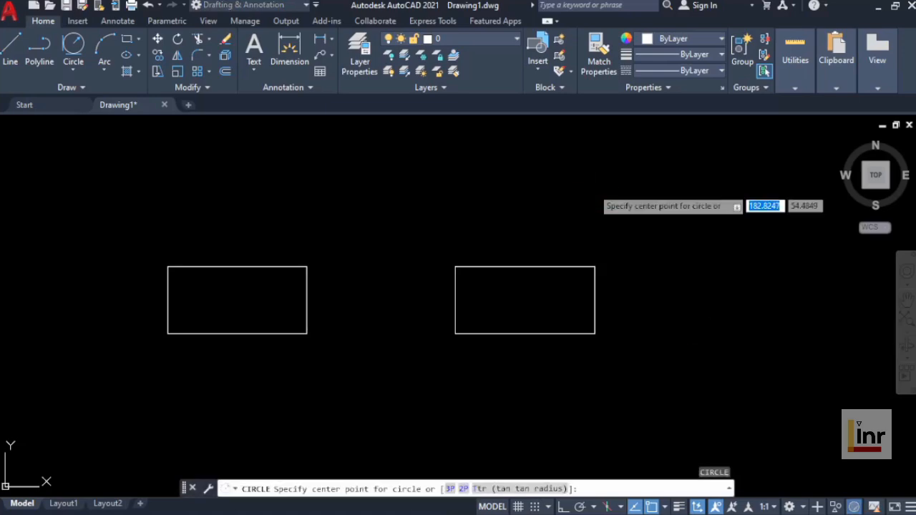
click(594, 188)
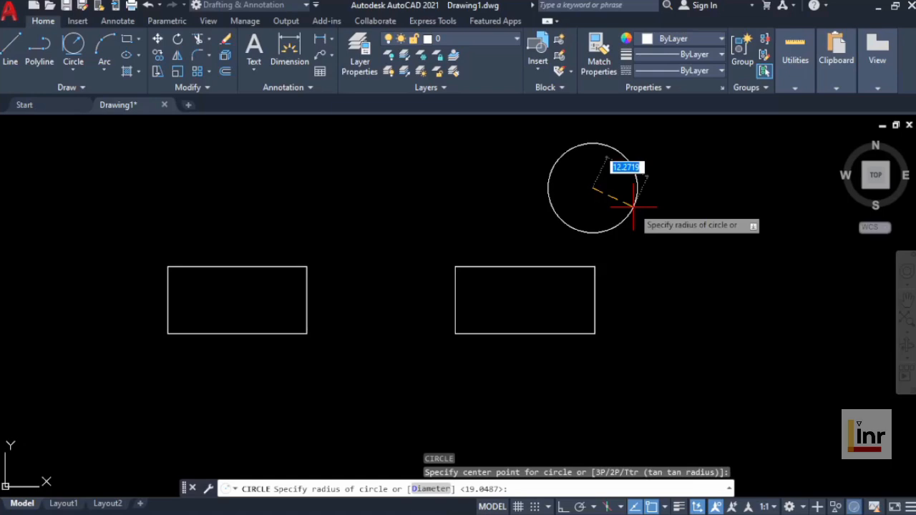
text(12)
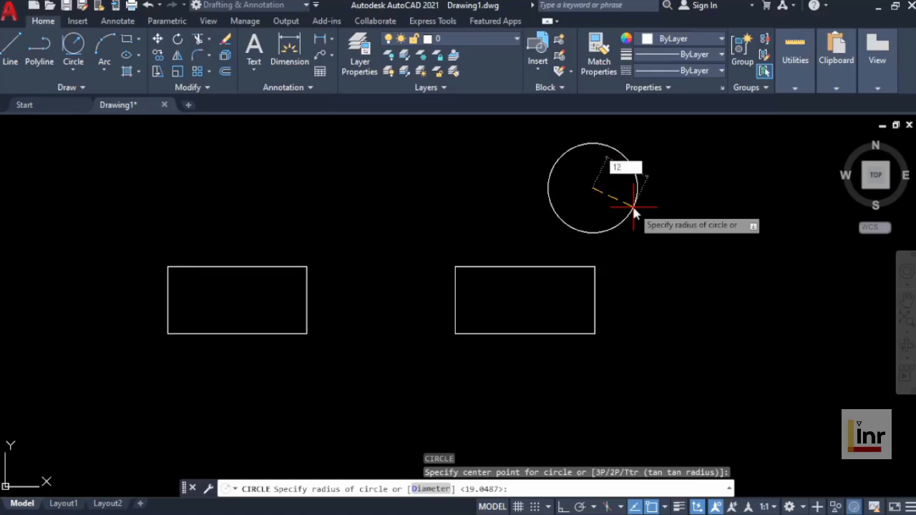
key(Return)
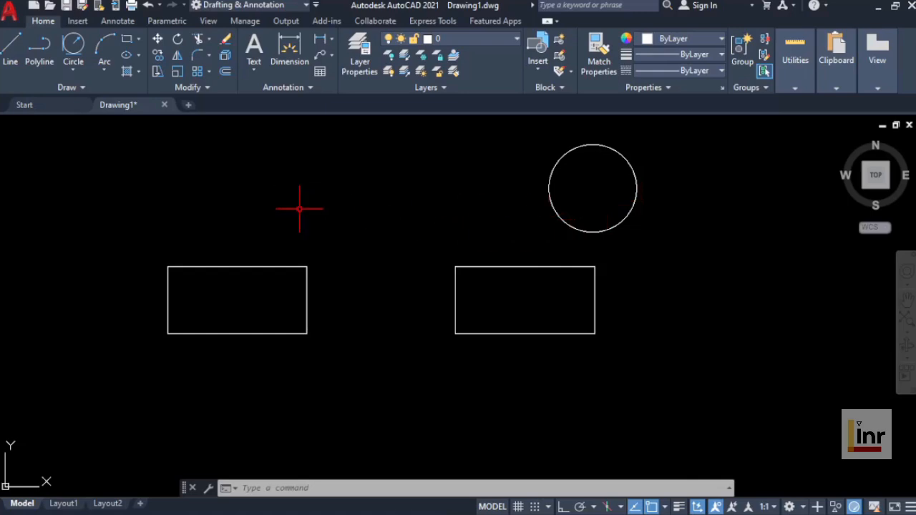
Draw a circle centred above the gap between the two rectangles, using the Diameter option with a value of 24.
text(c)
key(Return)
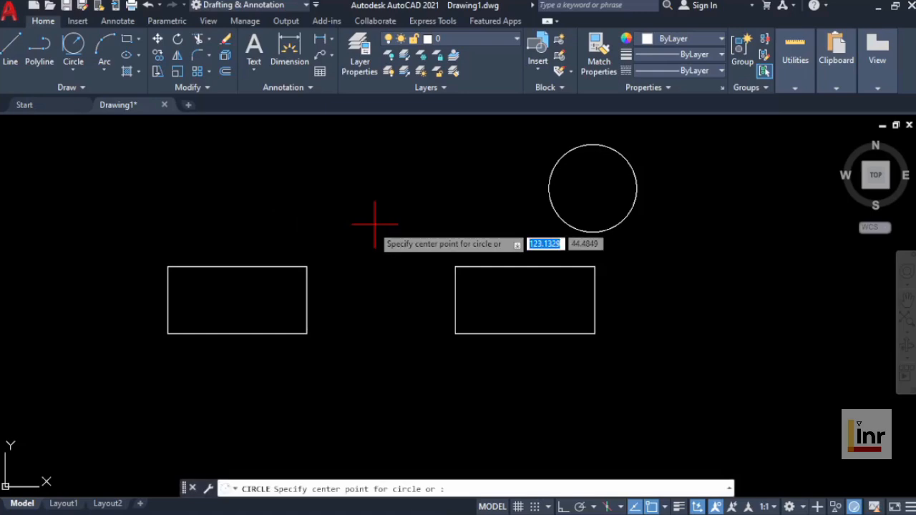
click(351, 192)
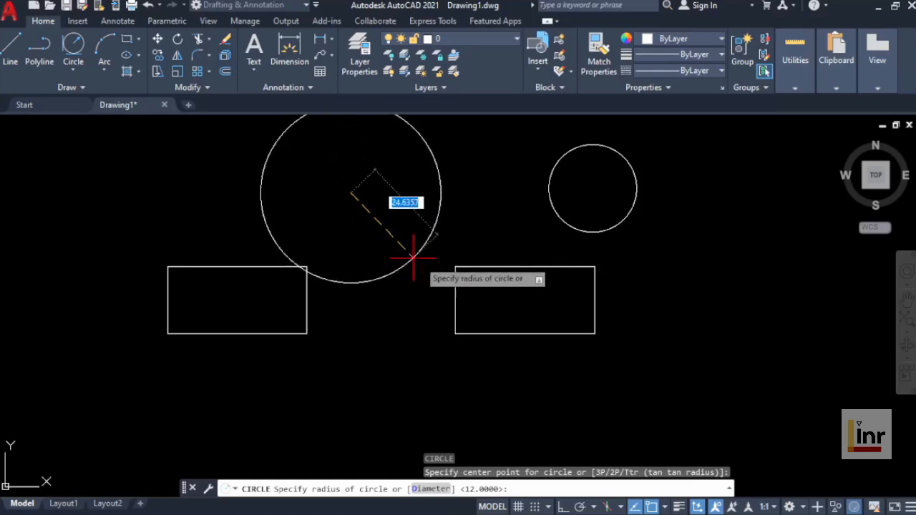
click(430, 488)
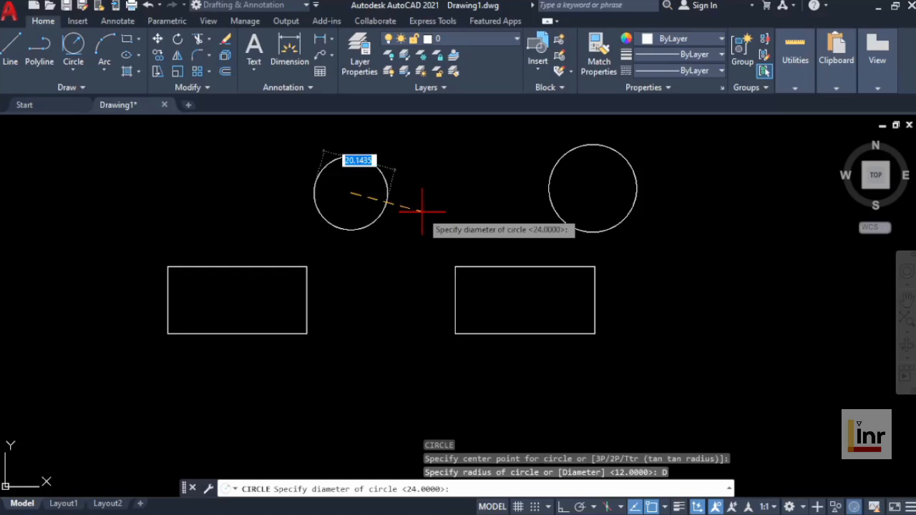
text(24)
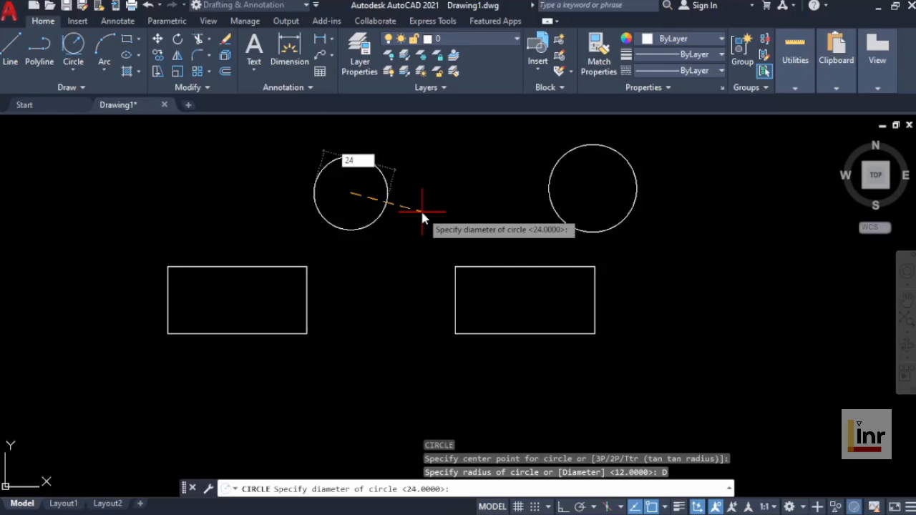
key(Return)
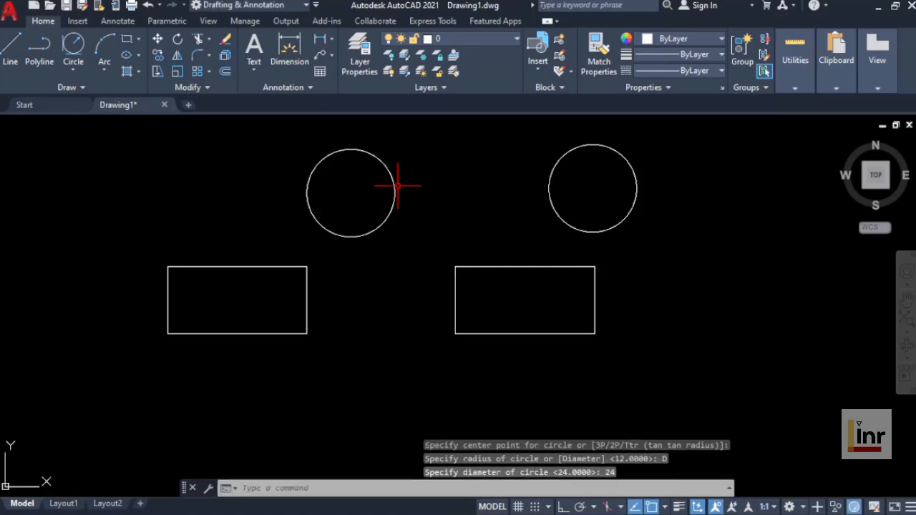
Delete both circles above the rectangles.
click(601, 190)
click(357, 207)
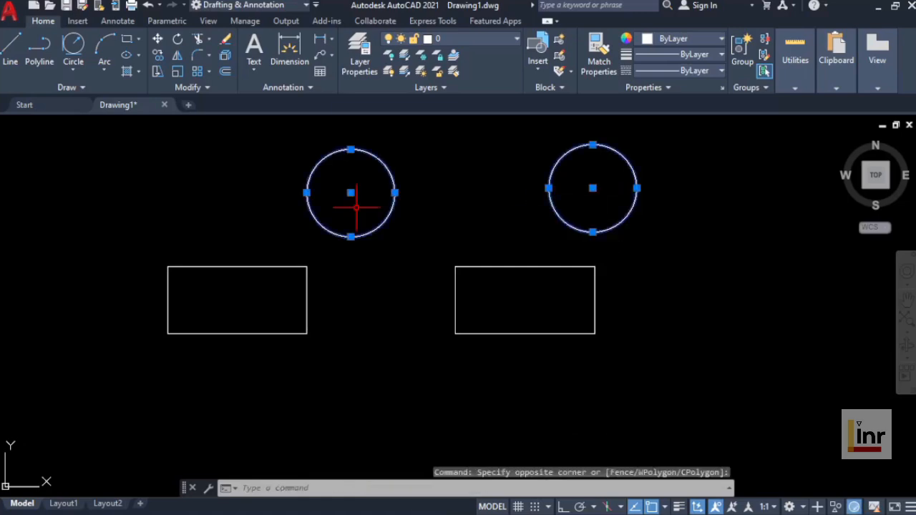
key(Delete)
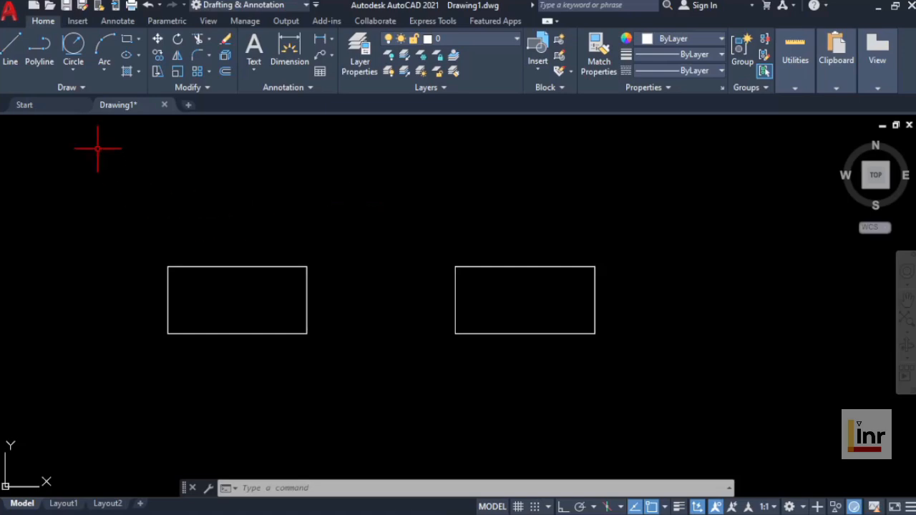
Draw a 2-Point circle whose diameter runs between the two cross-shaped points above the rectangles.
click(77, 70)
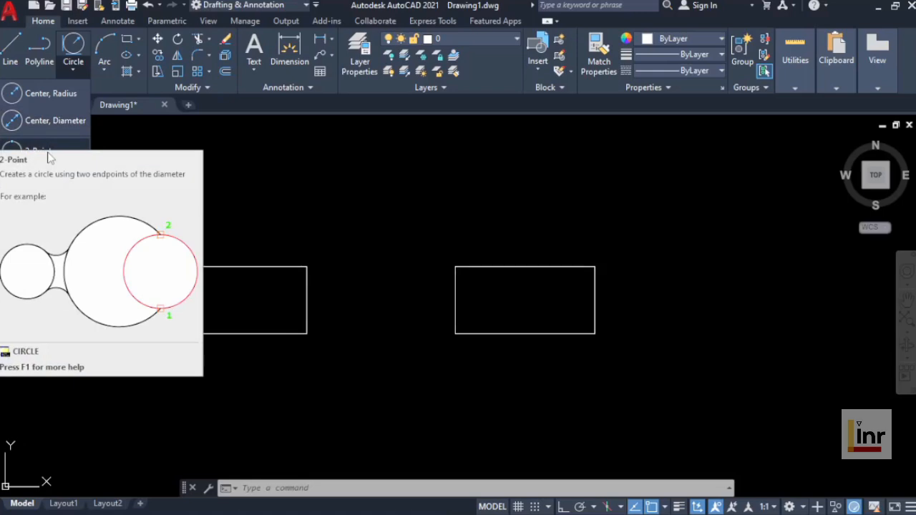
click(49, 151)
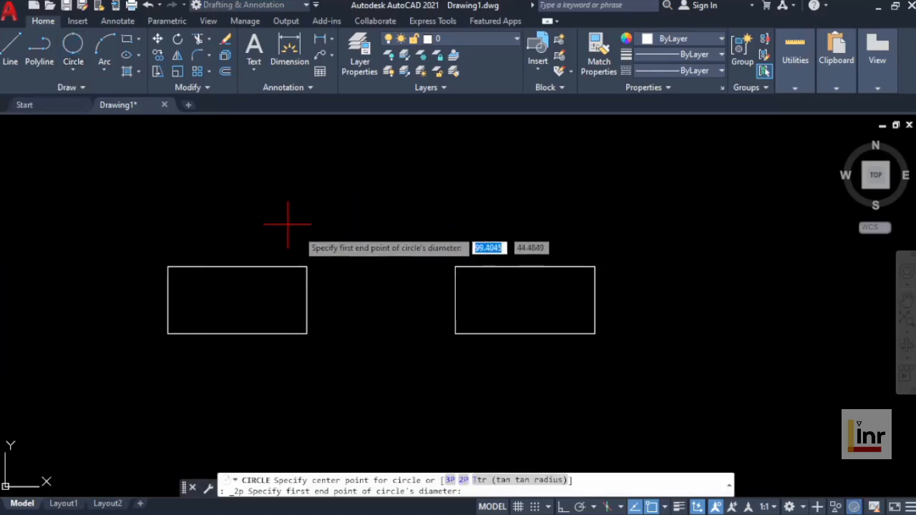
scroll(392, 260, down, 5)
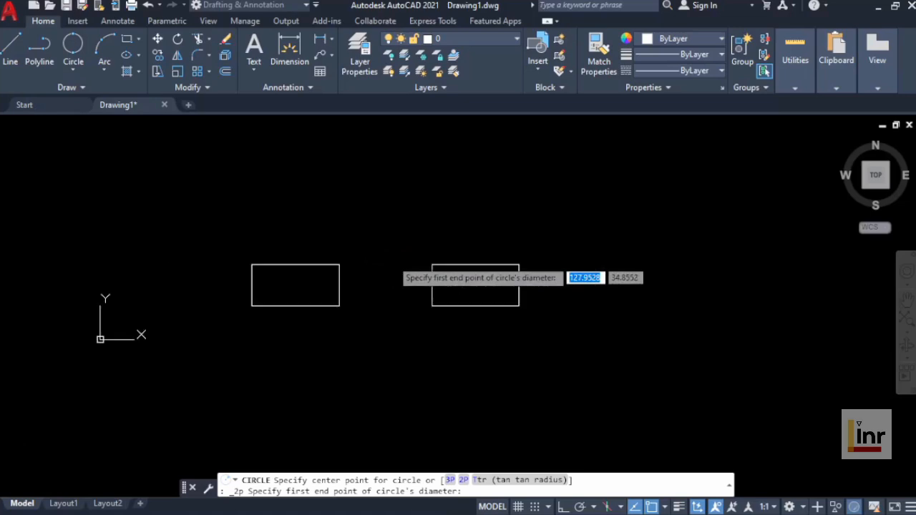
middle_click(456, 258)
middle_click(456, 257)
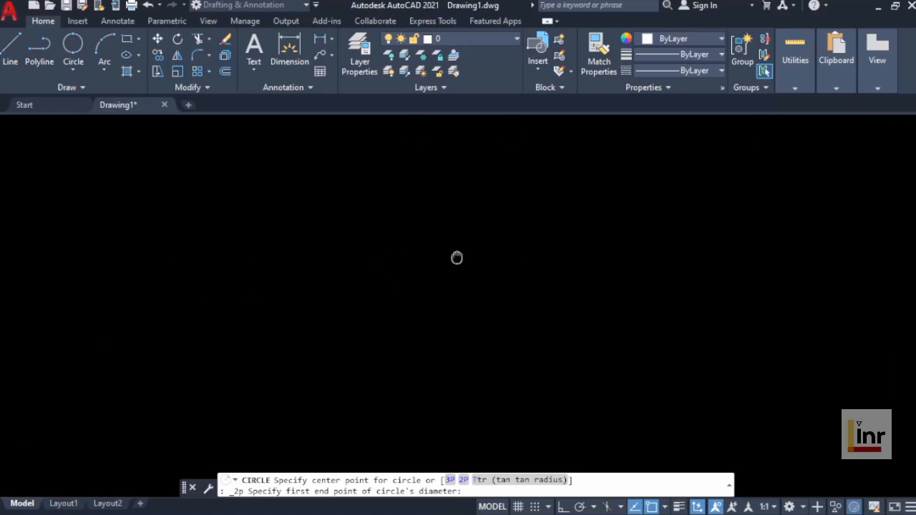
mouse_move(457, 258)
middle_down()
mouse_move(446, 267)
mouse_move(432, 245)
middle_up()
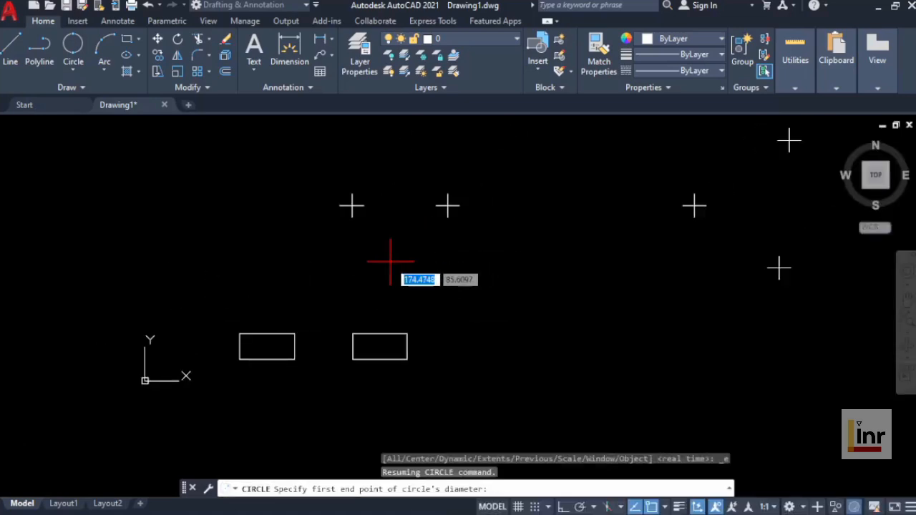
click(351, 206)
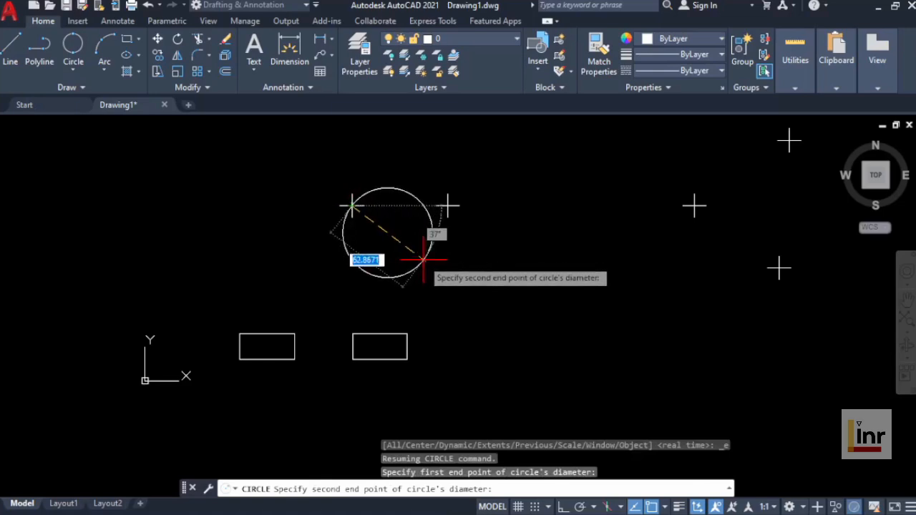
click(447, 205)
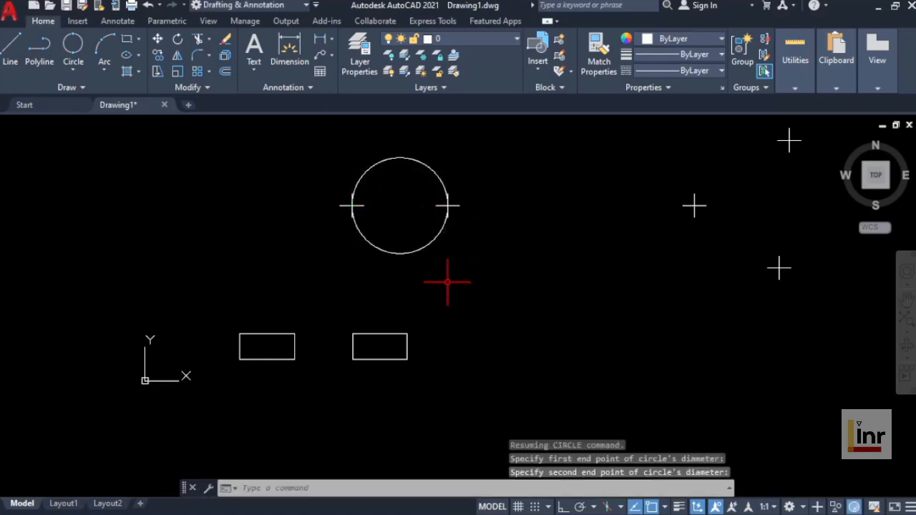
Draw a 3-Point circle through the three cross-shaped points to the right of the 2-Point circle.
middle_drag(485, 236, 347, 285)
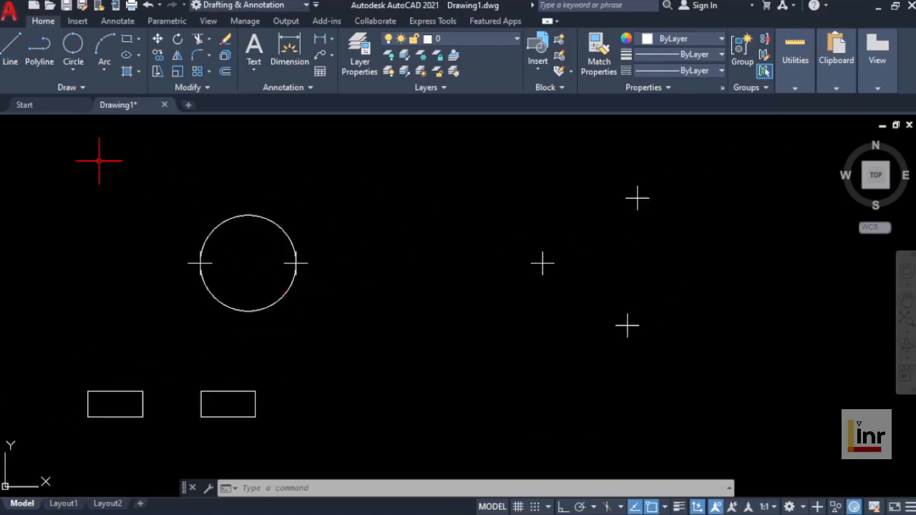
click(70, 70)
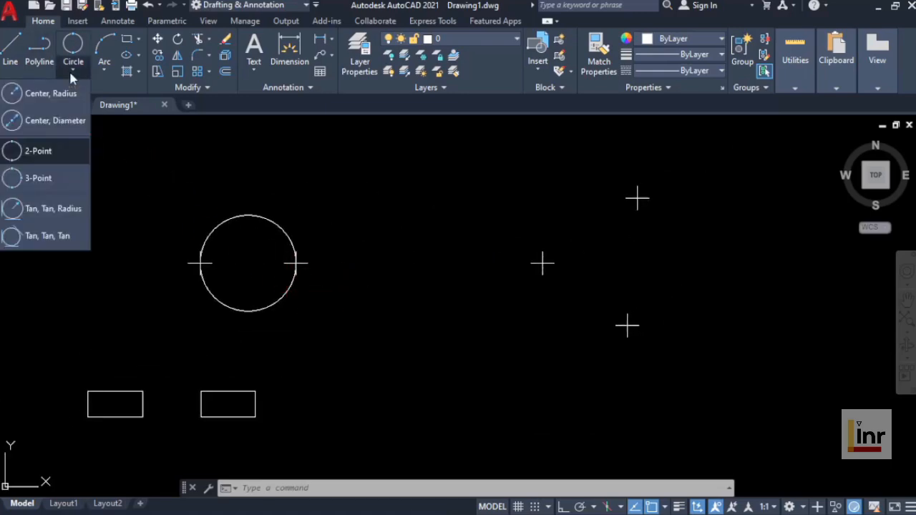
click(45, 184)
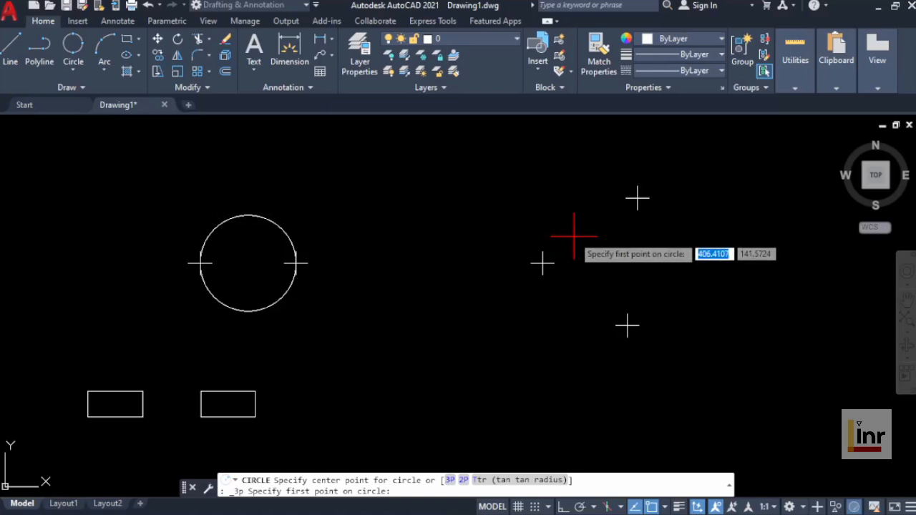
click(542, 262)
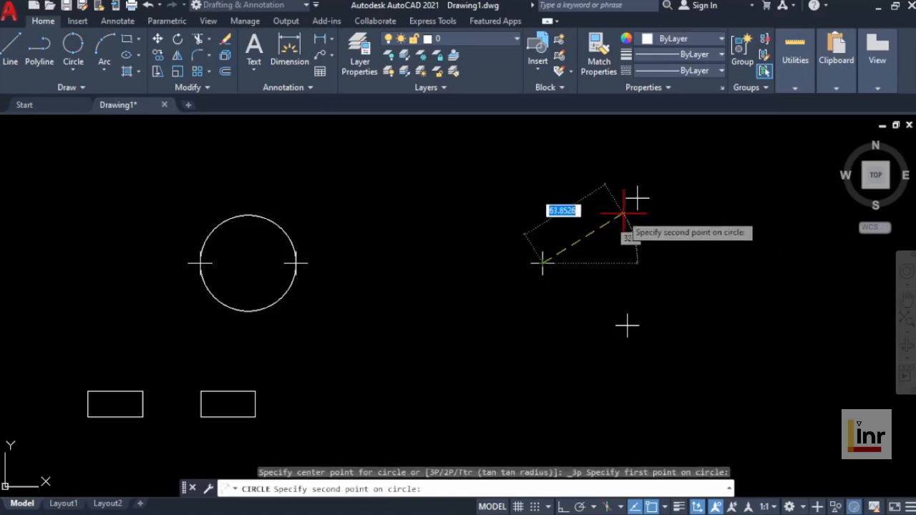
click(637, 198)
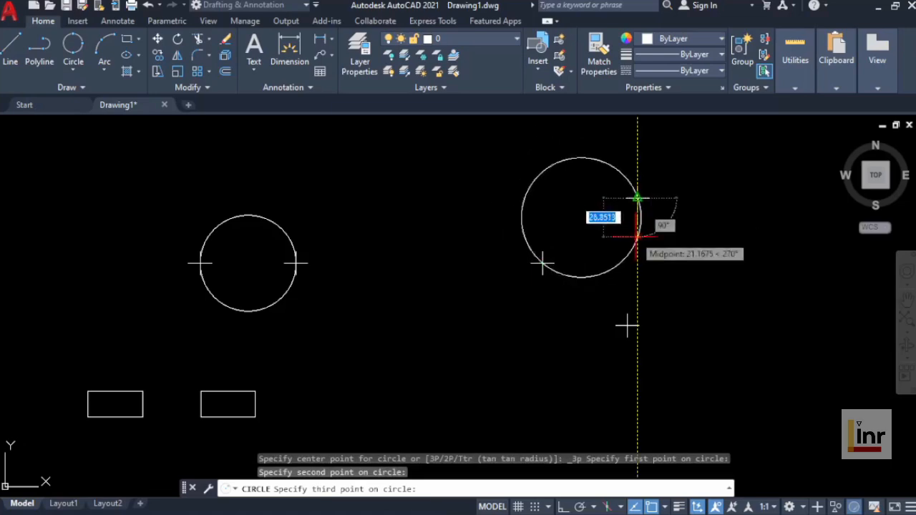
click(627, 326)
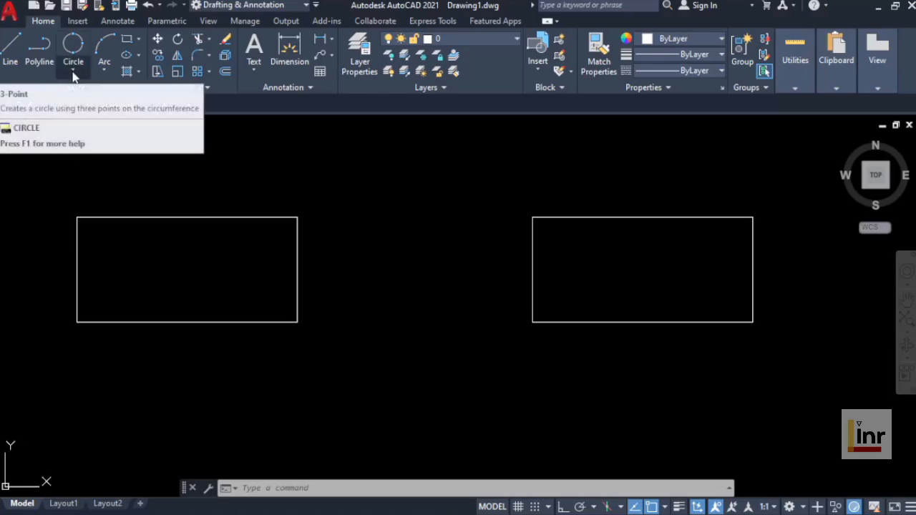
Draw a Tan, Tan, Radius circle of radius 40 tangent to the top and right edges of the left-hand rectangle.
click(73, 71)
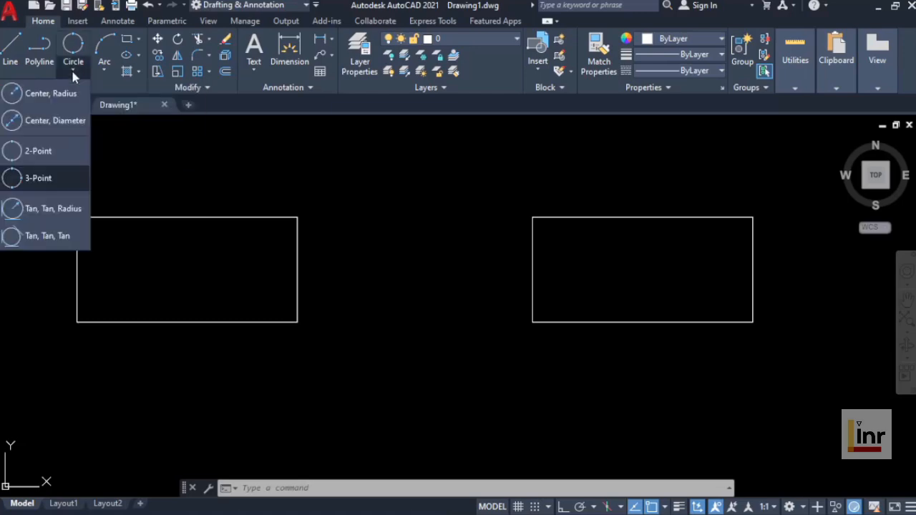
click(47, 209)
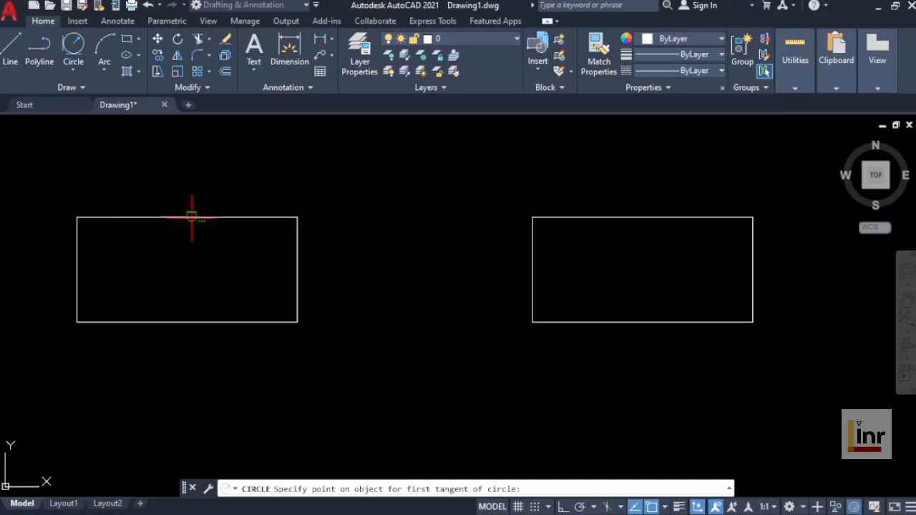
click(194, 216)
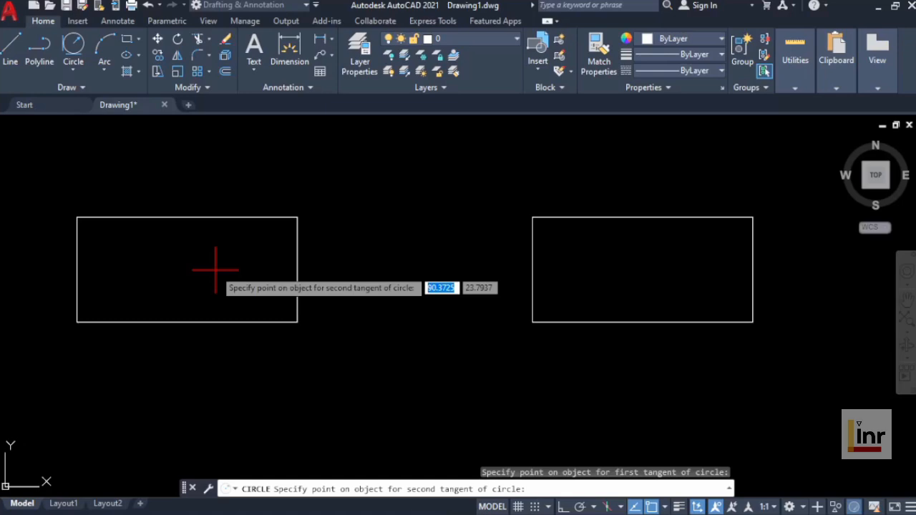
click(298, 265)
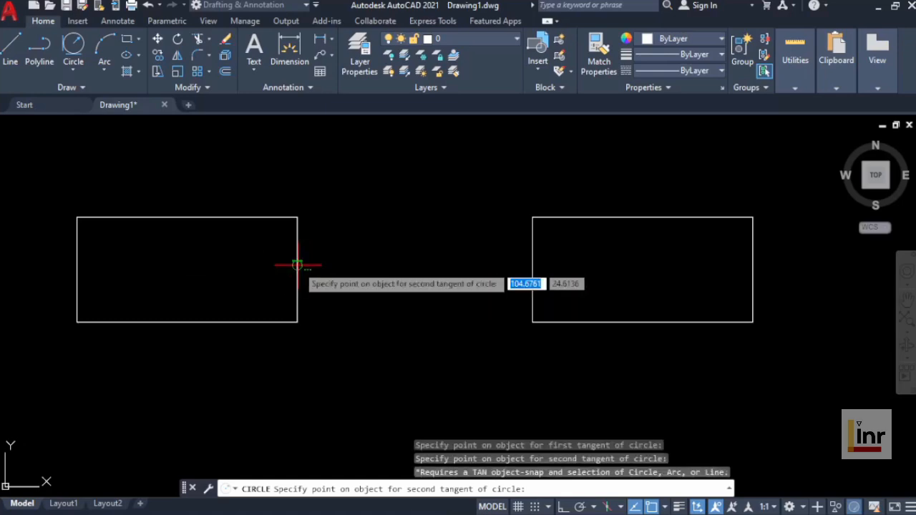
click(298, 266)
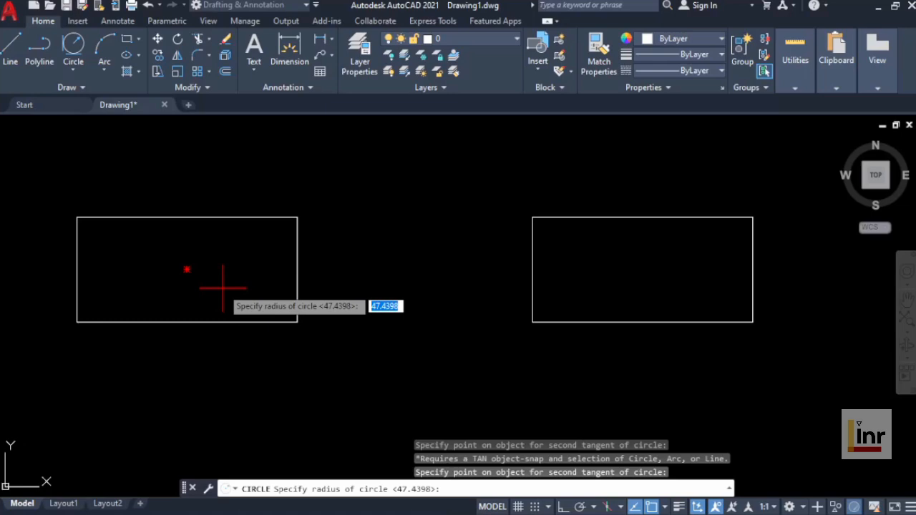
text(40)
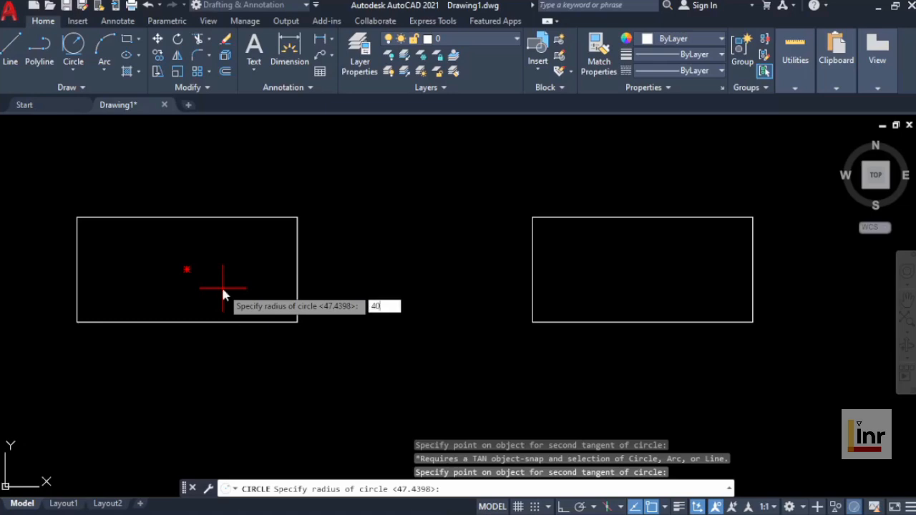
key(Return)
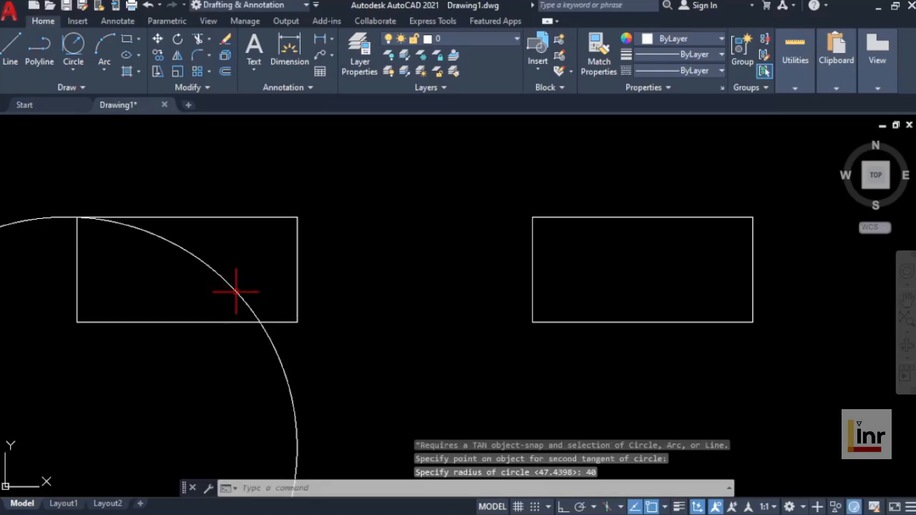
Draw a Tan, Tan, Tan circle tangent to the top, right and left edges of the right-hand rectangle.
scroll(290, 293, down, 5)
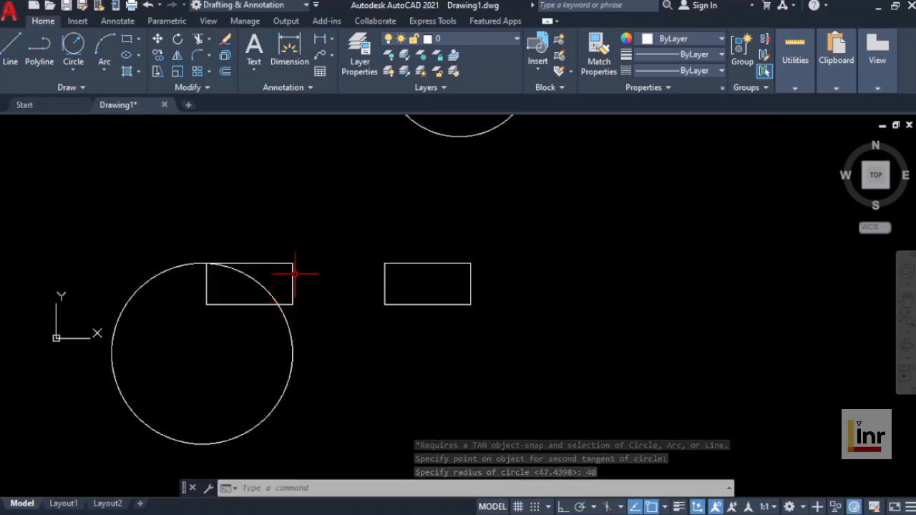
scroll(280, 315, up, 2)
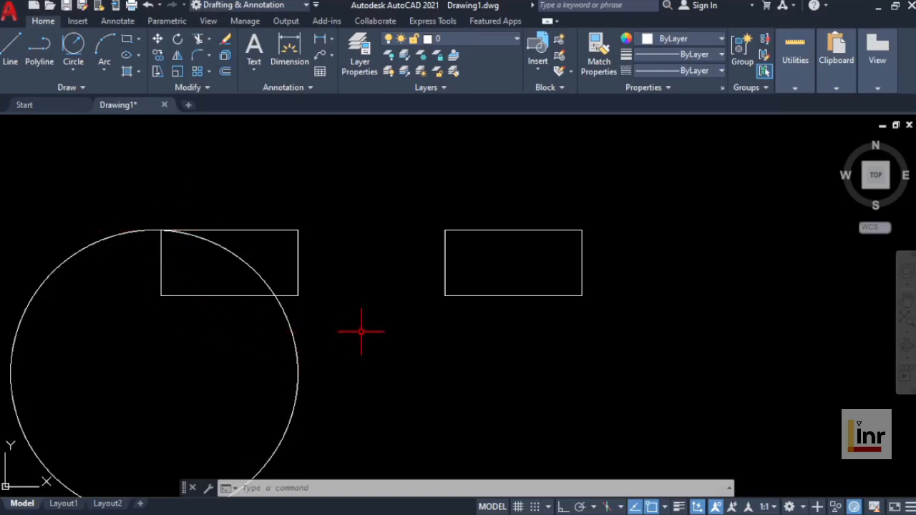
scroll(360, 331, down, 2)
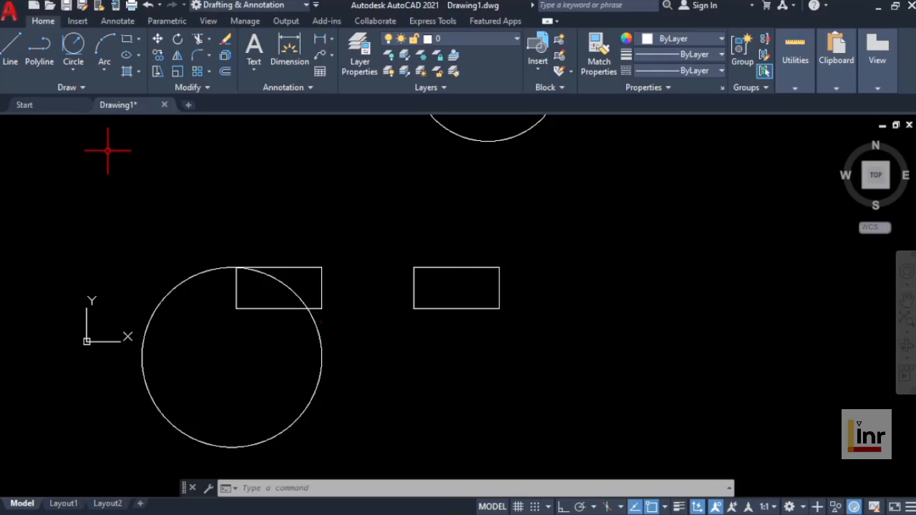
click(72, 70)
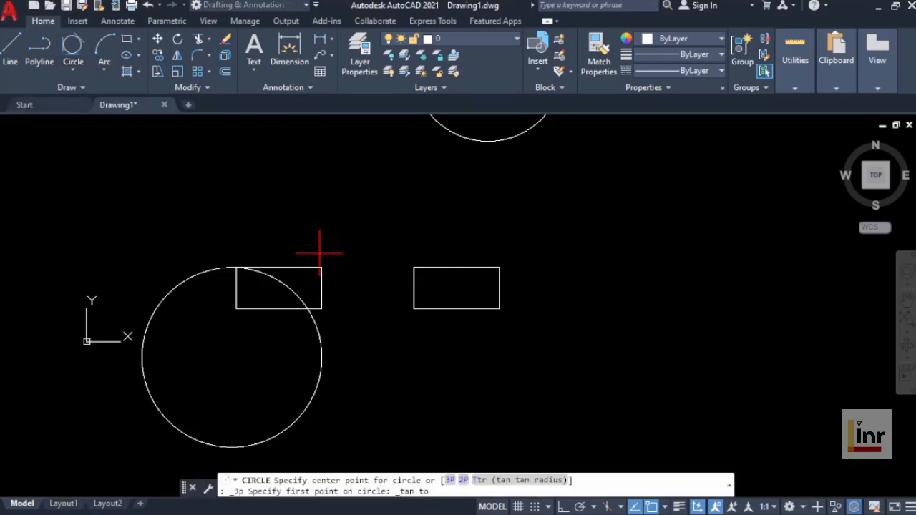
scroll(448, 294, up, 2)
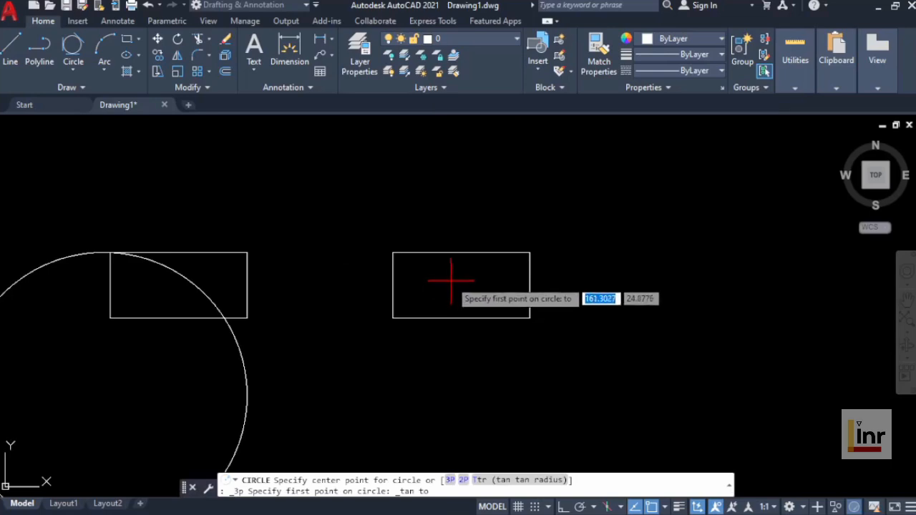
scroll(450, 287, up, 4)
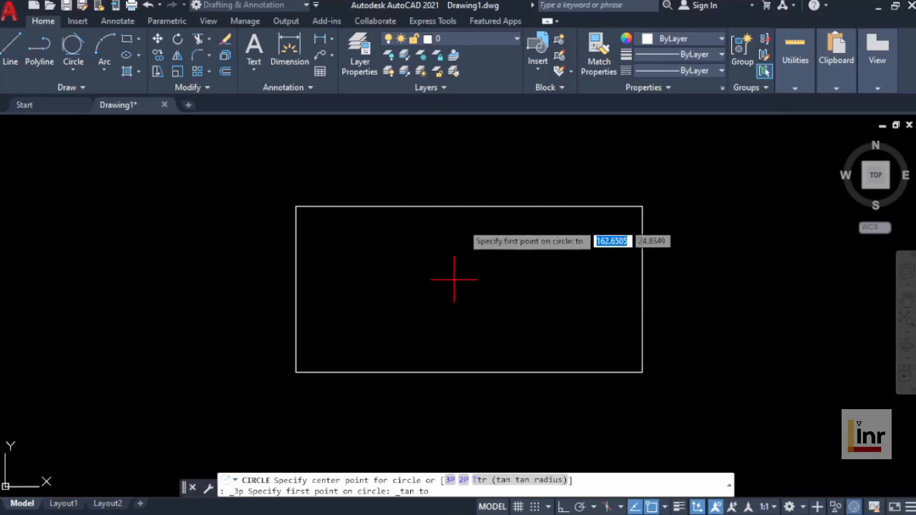
click(467, 206)
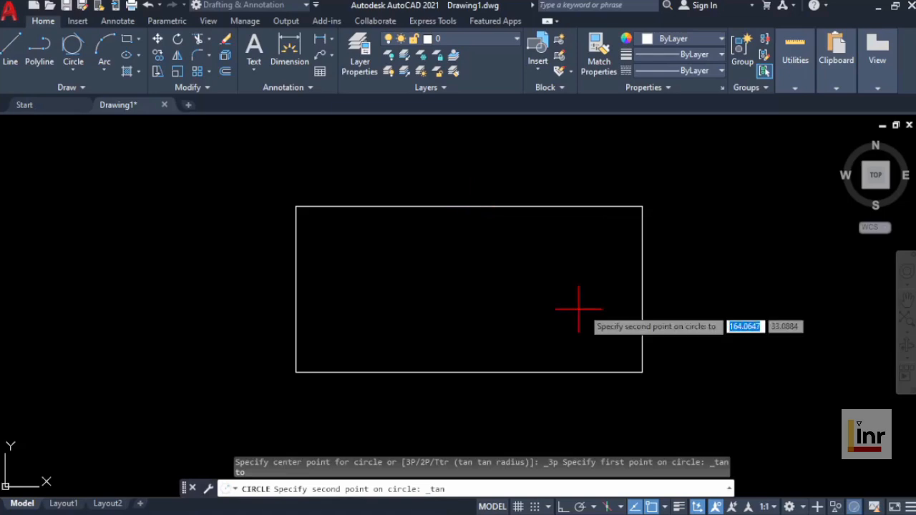
click(642, 285)
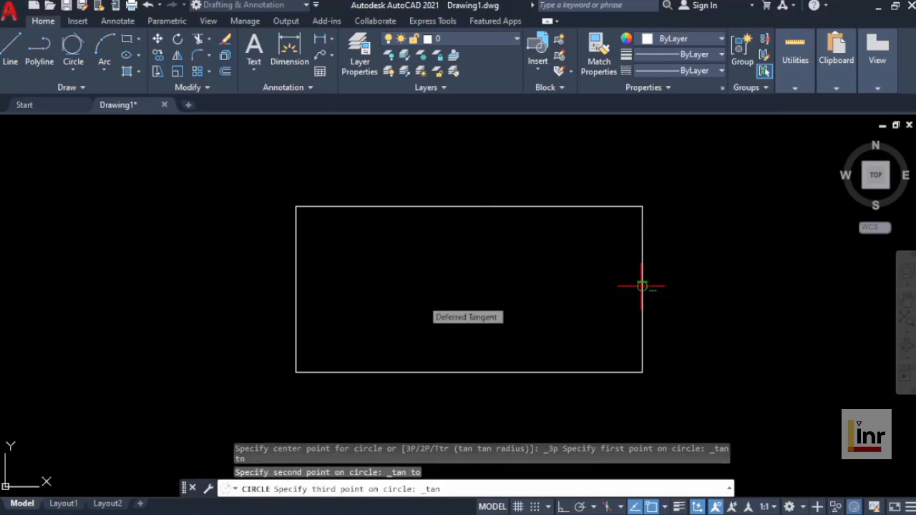
click(296, 293)
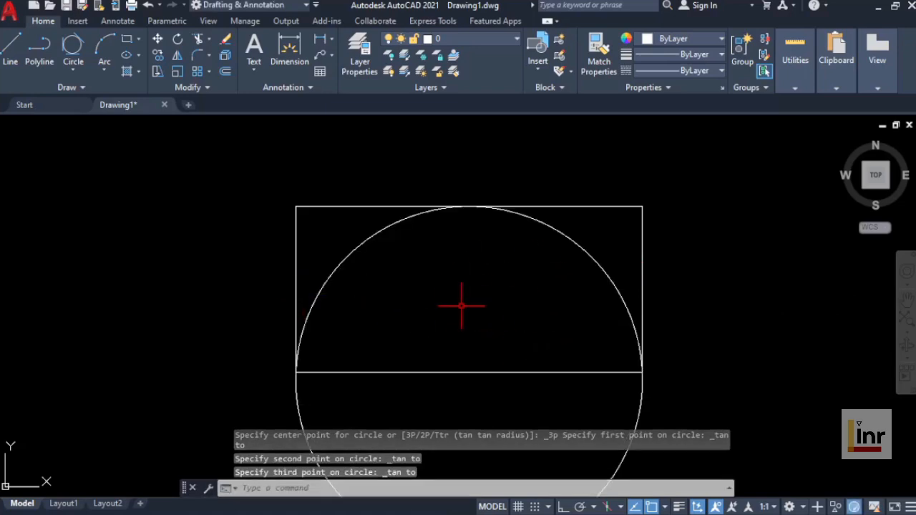
scroll(459, 305, down, 2)
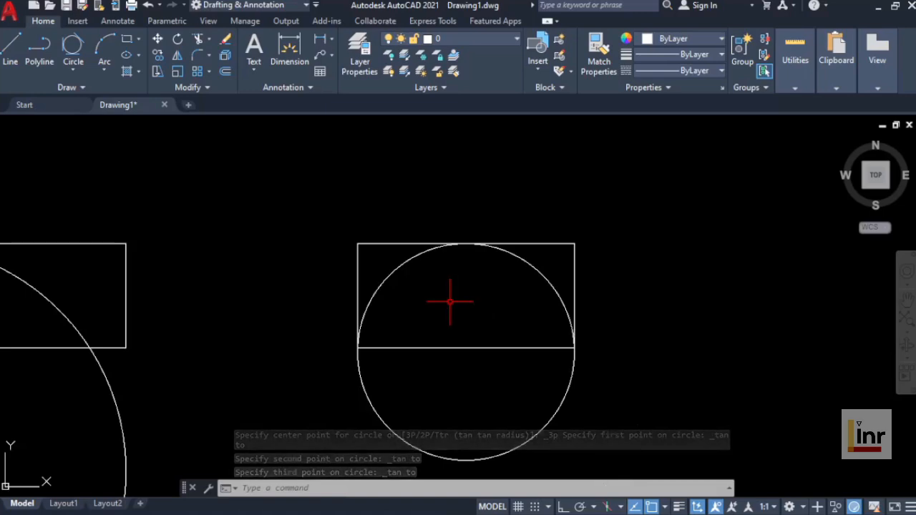
middle_drag(450, 291, 420, 274)
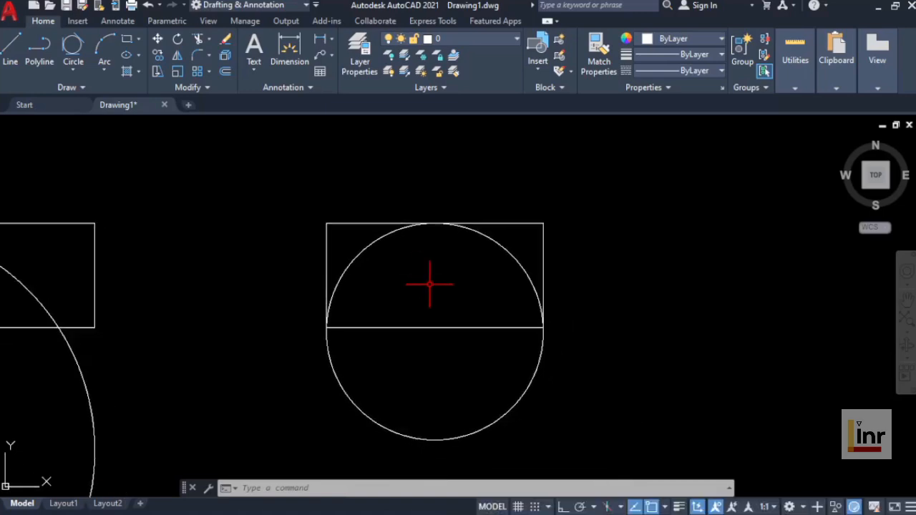